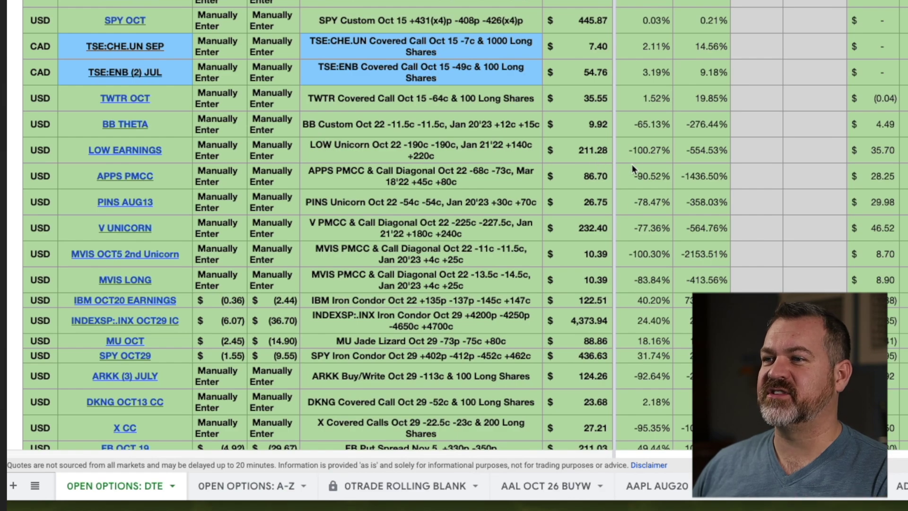
scroll(634, 162, "down", 5)
scroll(636, 161, "down", 5)
scroll(636, 162, "down", 5)
scroll(635, 162, "down", 5)
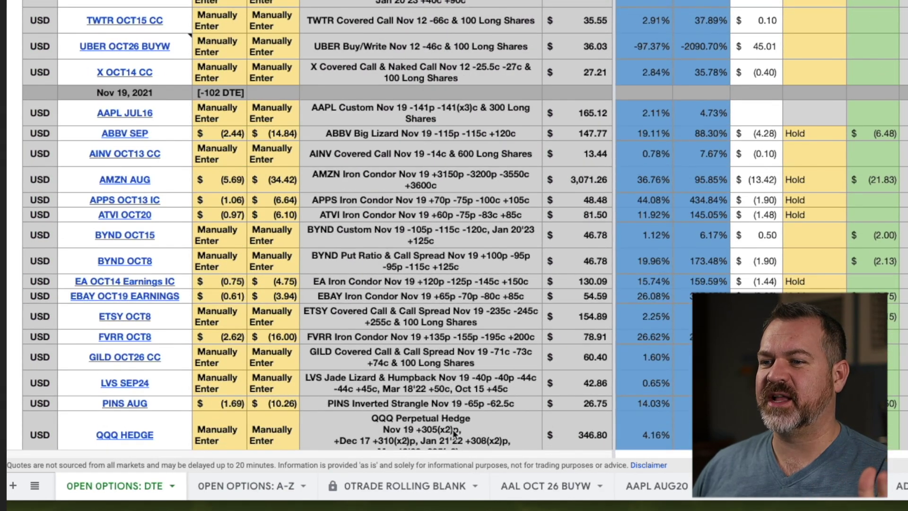
View the OPEN OPTIONS: A-Z weekly summary, then bring up the Rolling Options Record Keeper template
left_click(246, 486)
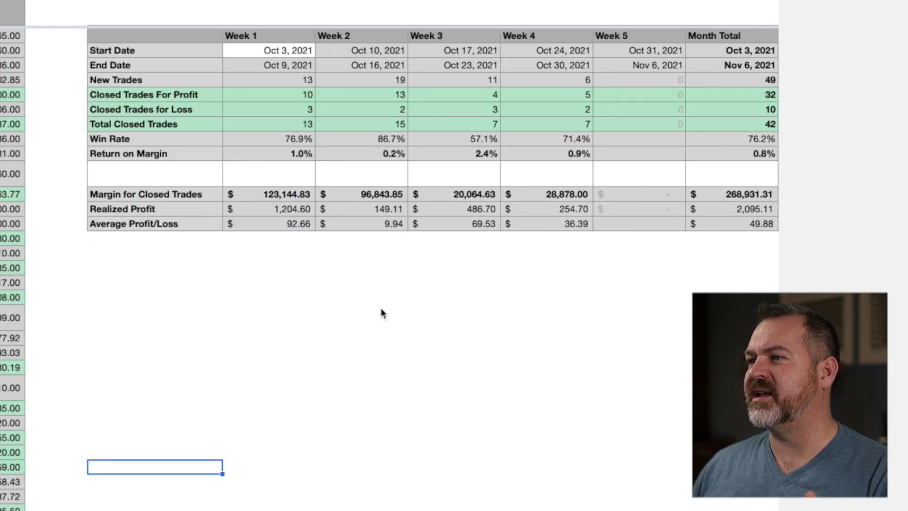
left_click(381, 311)
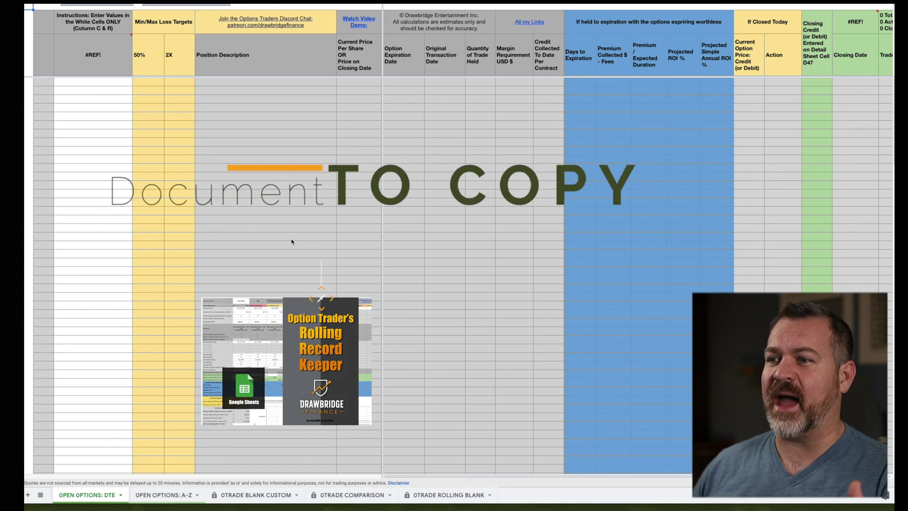
Show the template's blank OPEN OPTIONS: A-Z sheet with its Week blocks and Closed Trades Summary
left_click(158, 495)
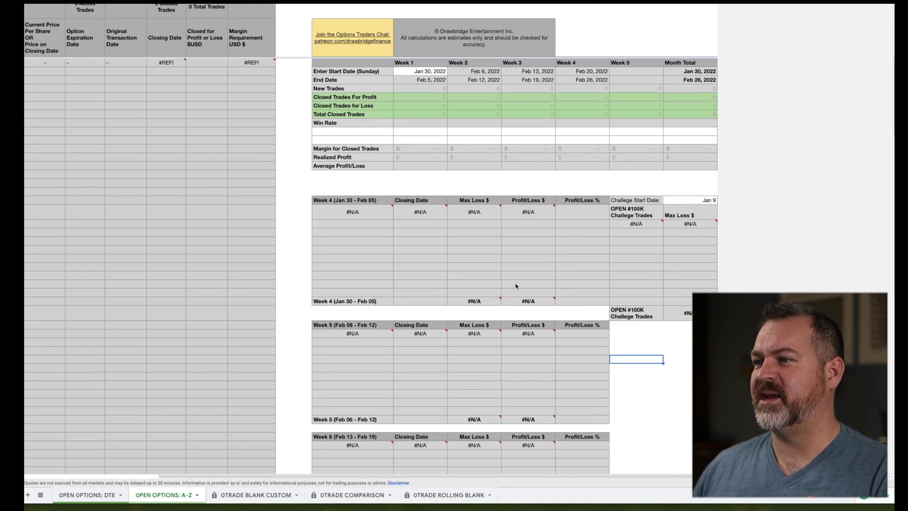
scroll(516, 286, "down", 2)
scroll(516, 286, "down", 5)
scroll(516, 286, "down", 3)
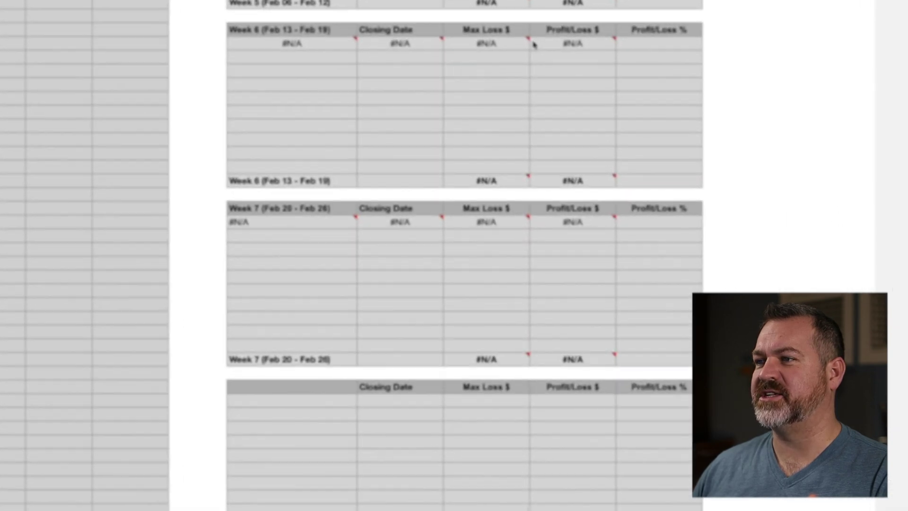
scroll(507, 409, "down", 2)
scroll(507, 409, "down", 3)
scroll(508, 405, "down", 3)
scroll(508, 403, "down", 2)
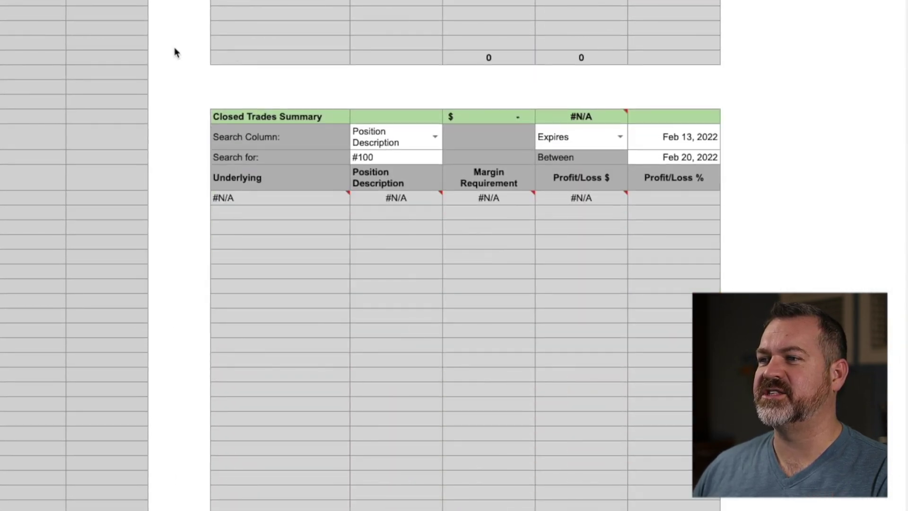
scroll(175, 53, "down", 1)
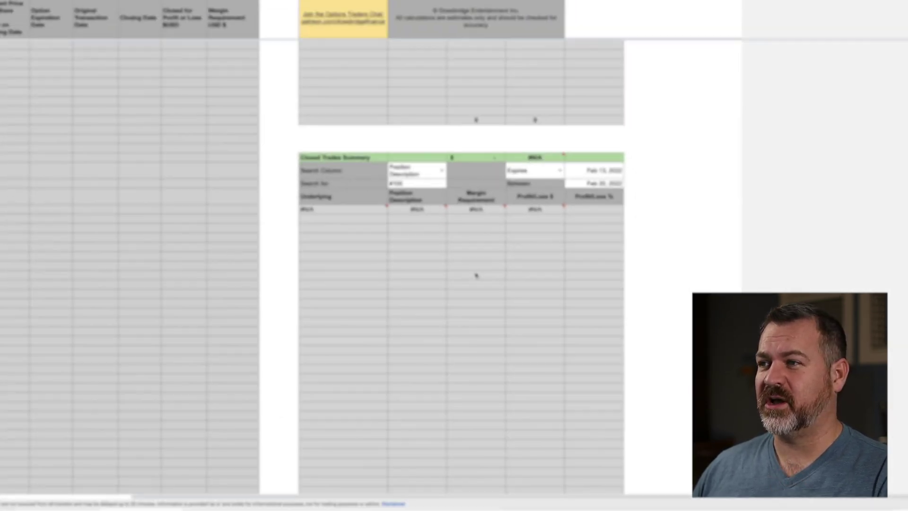
scroll(482, 269, "up", 10)
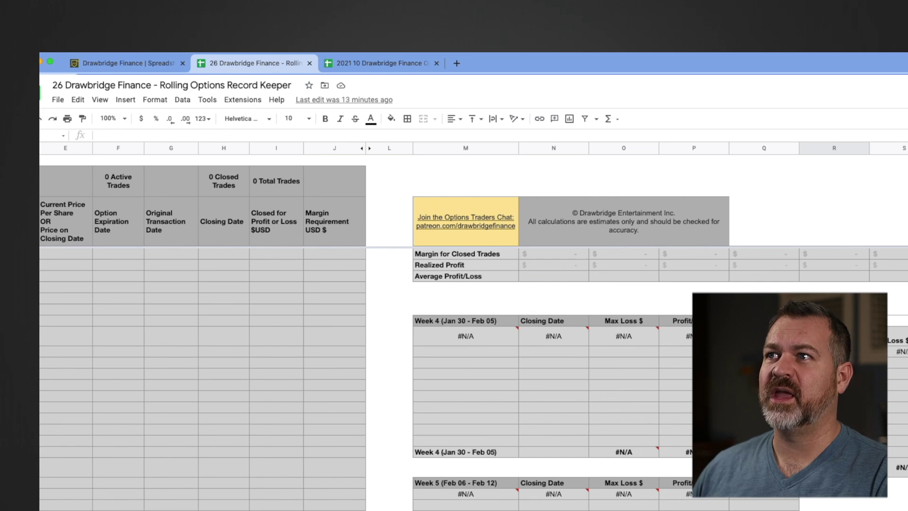
Duplicate the October options archive with Make a copy, then close the original archive
left_click(368, 65)
left_click(32, 121)
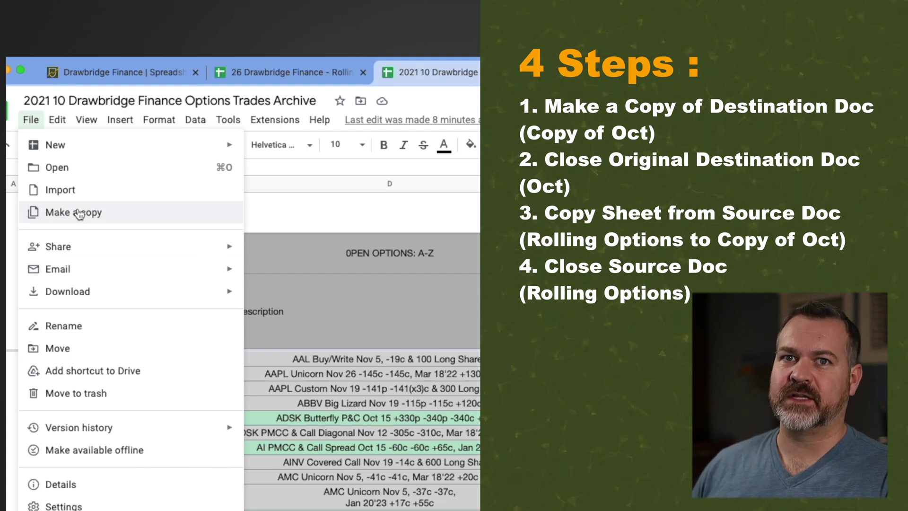
left_click(69, 217)
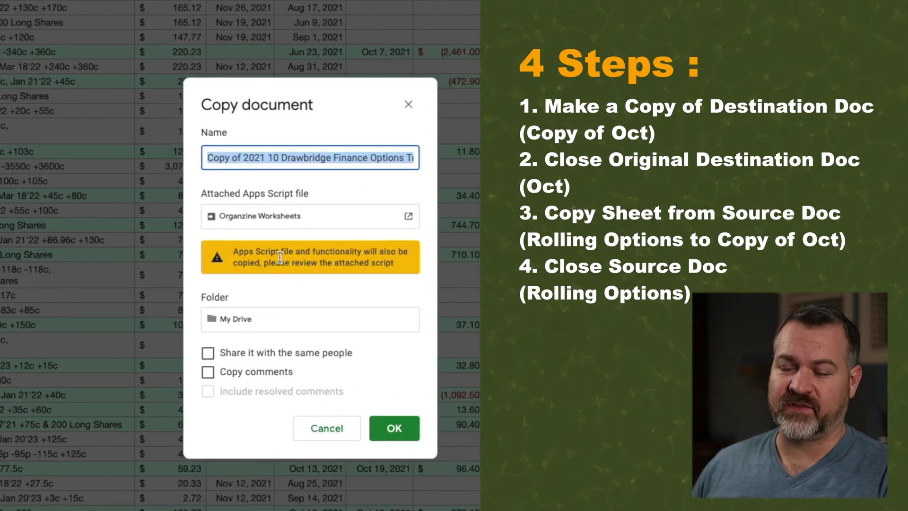
left_click(245, 157)
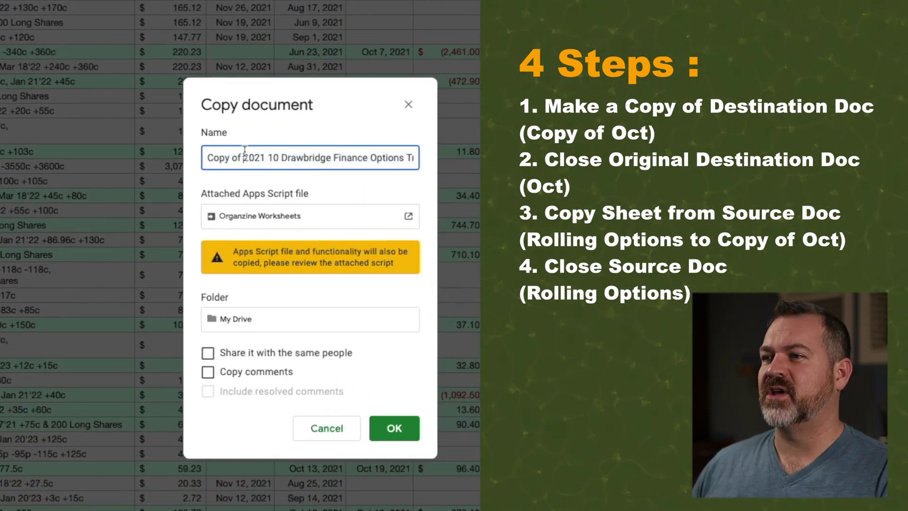
left_click(387, 429)
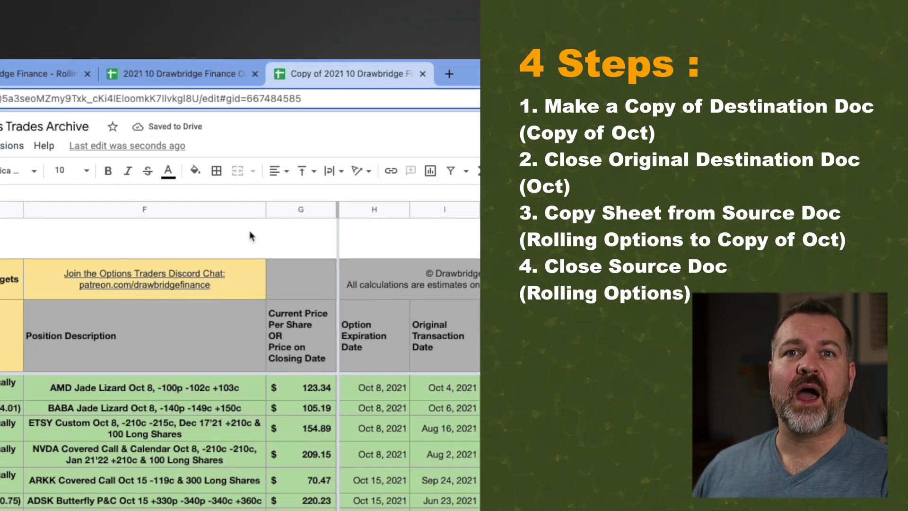
left_click(195, 76)
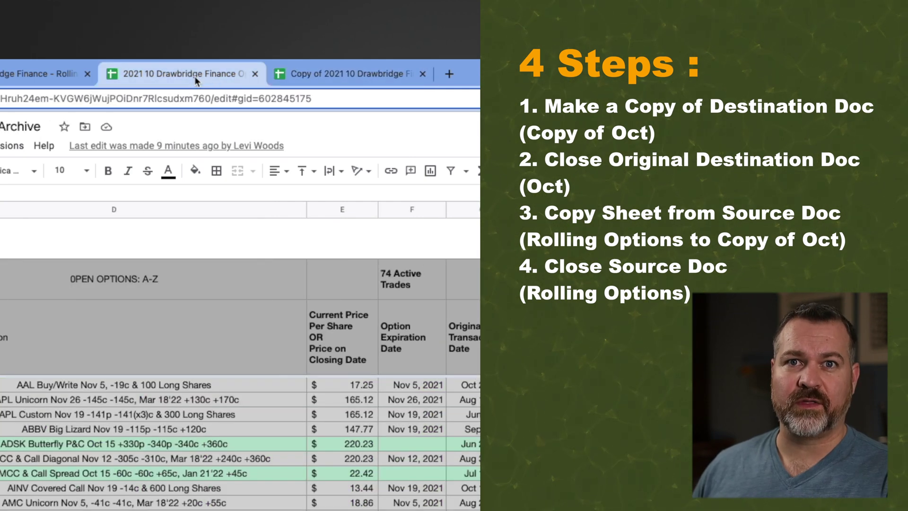
left_click(255, 74)
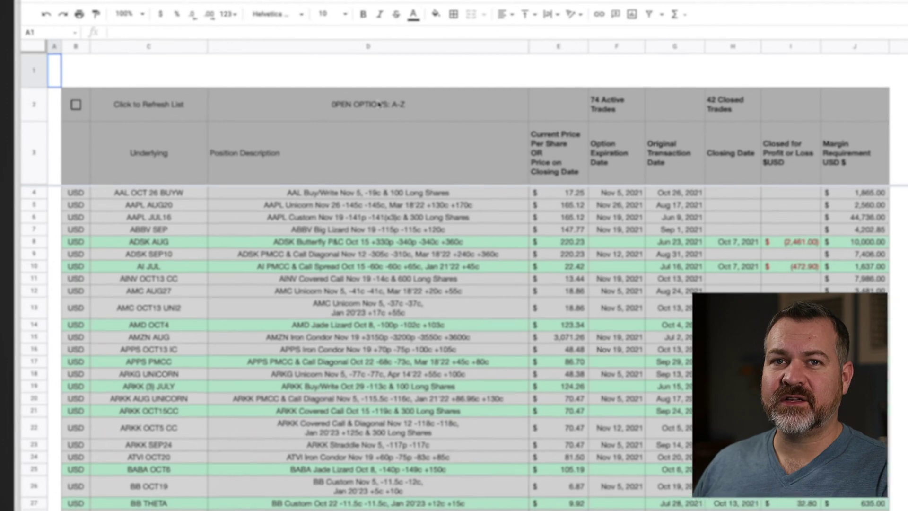
Append ' OLD' to the D2 title heading and the OPEN OPTIONS: A-Z sheet name
left_click(246, 76)
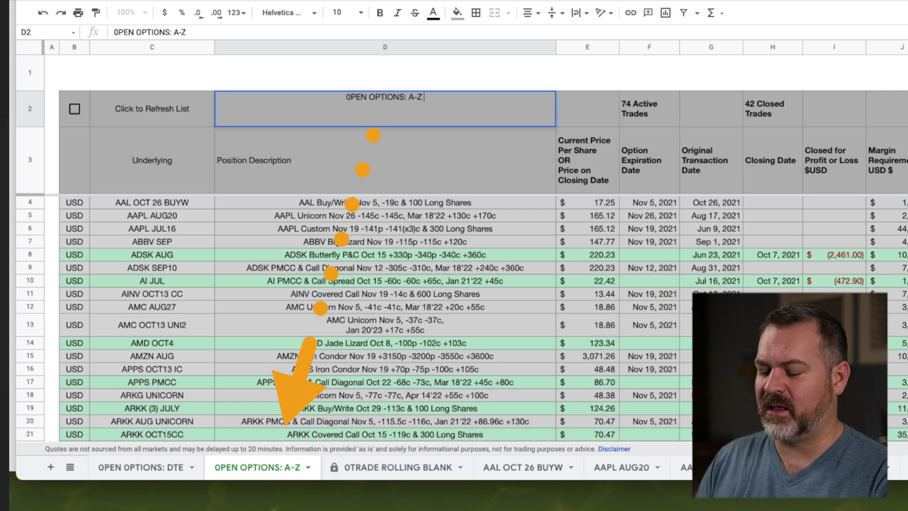
type("OLD")
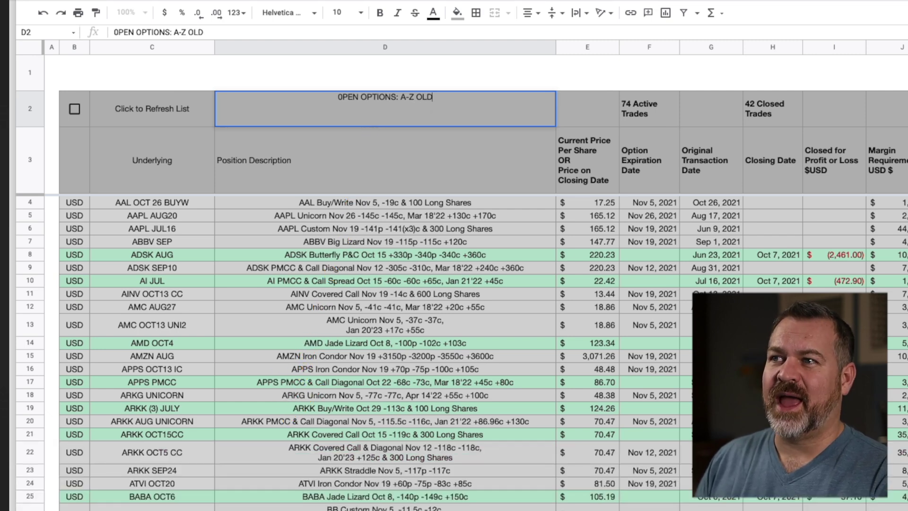
key("Return")
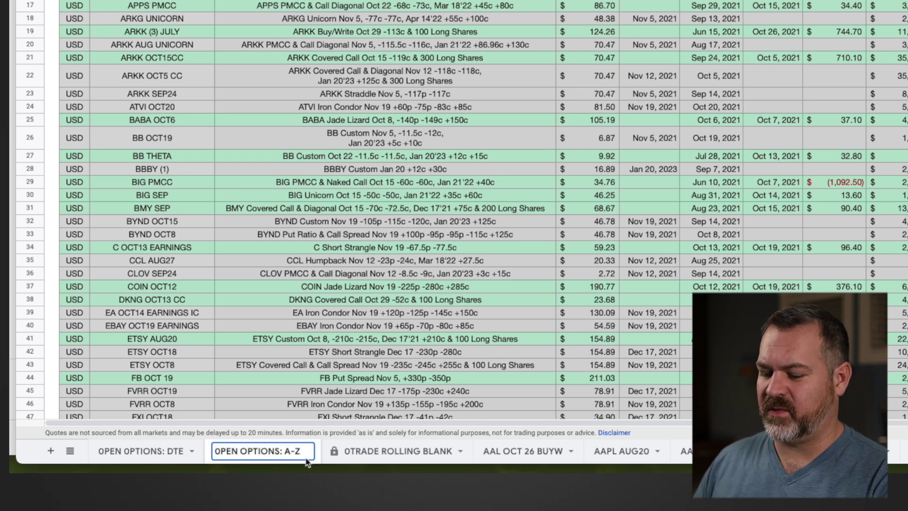
type("OLD")
key("Return")
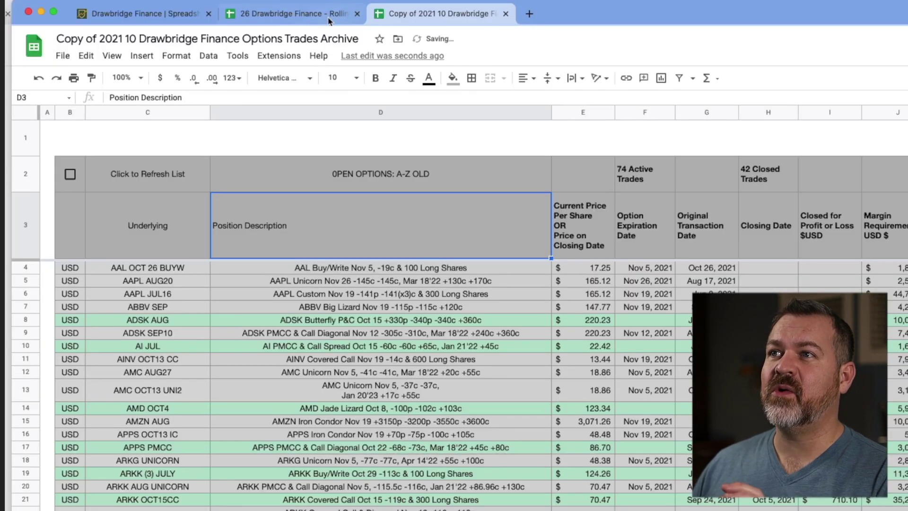
Copy the template's OPEN OPTIONS: A-Z sheet into the 'Copy of 2021 10' archive, then return to it
left_click(301, 15)
scroll(379, 403, "left", 3)
scroll(379, 404, "left", 2)
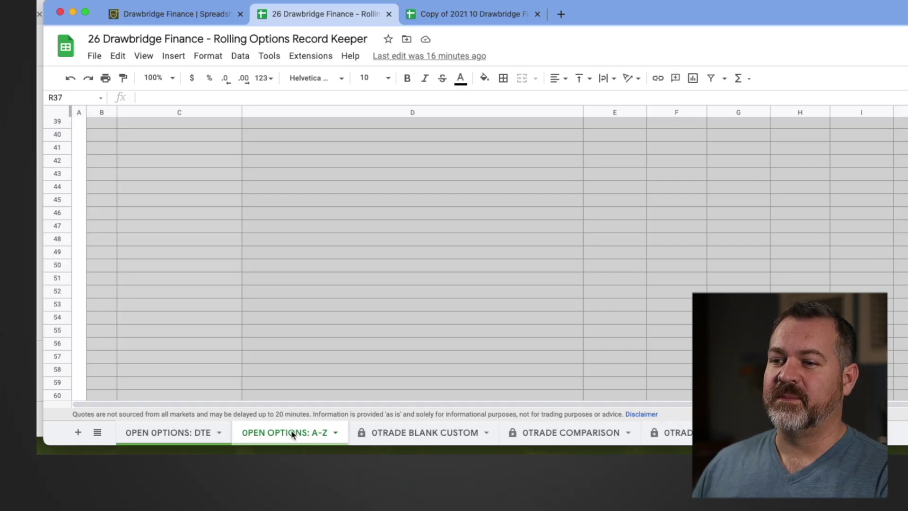
right_click(292, 435)
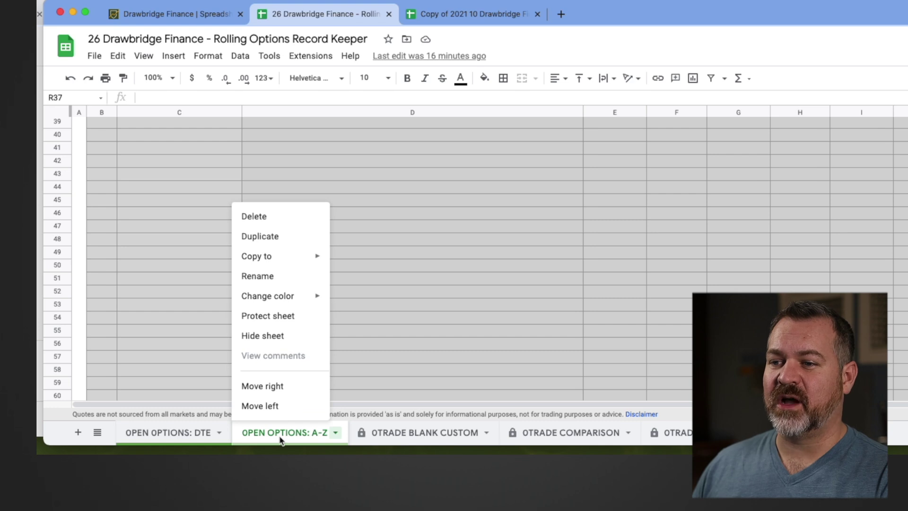
mouse_move(280, 256)
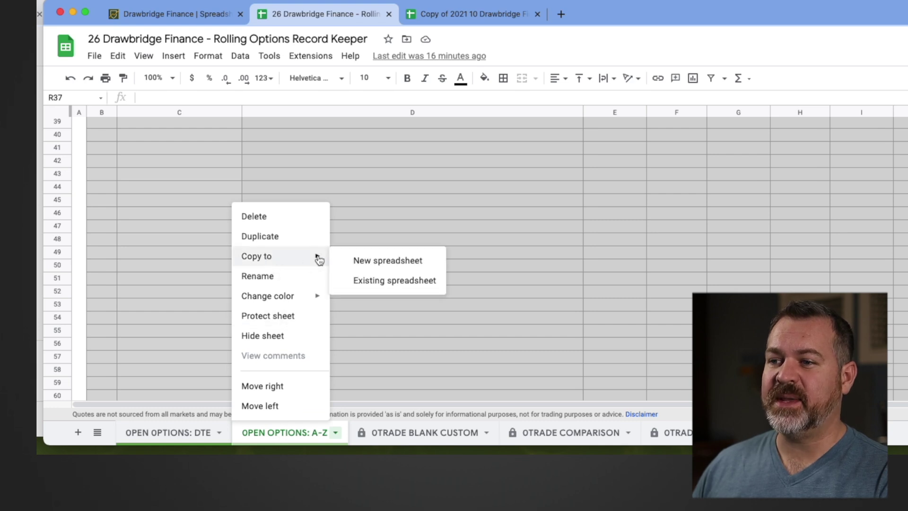
left_click(377, 282)
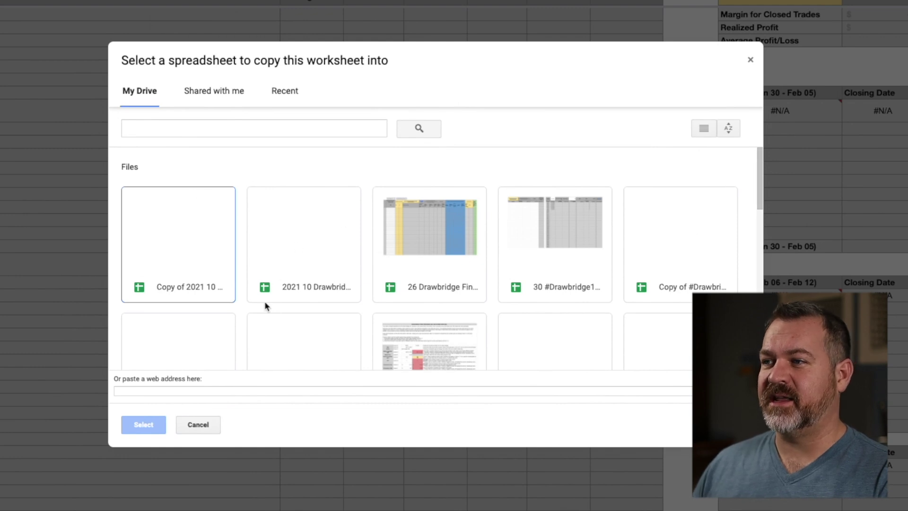
left_click(174, 287)
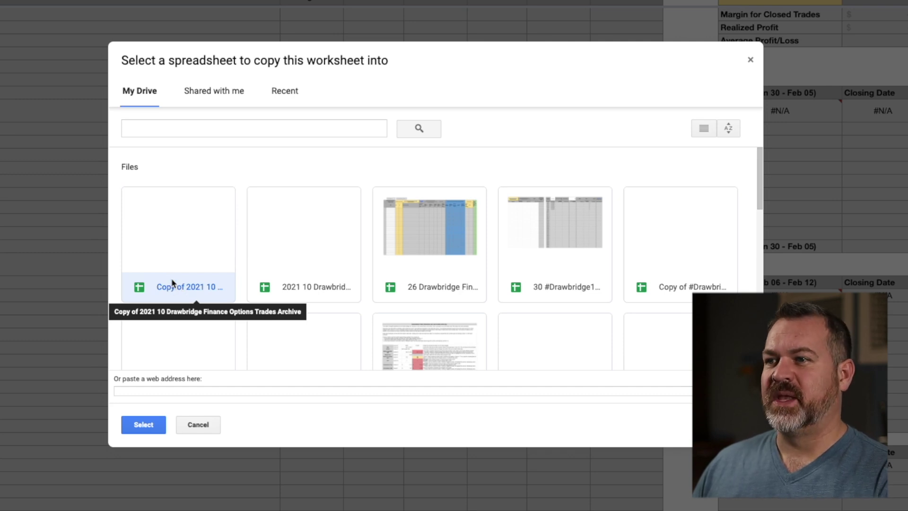
left_click(148, 425)
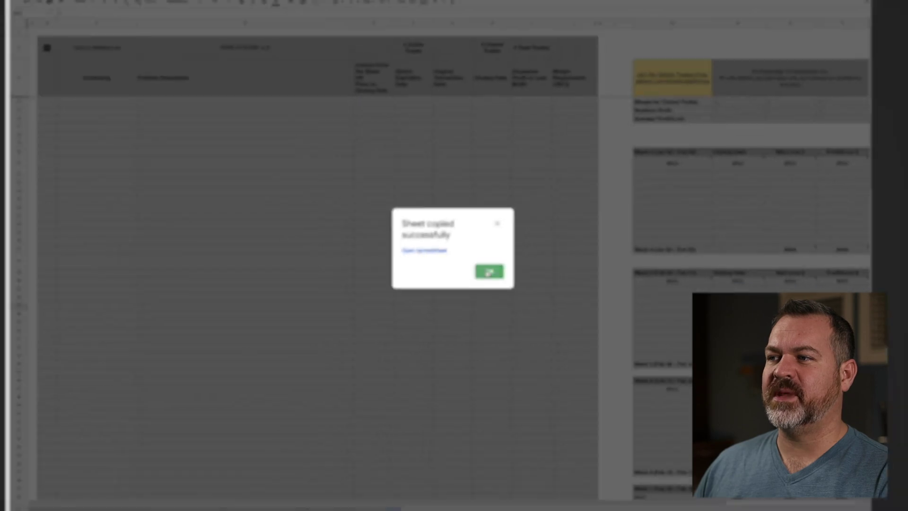
left_click(506, 280)
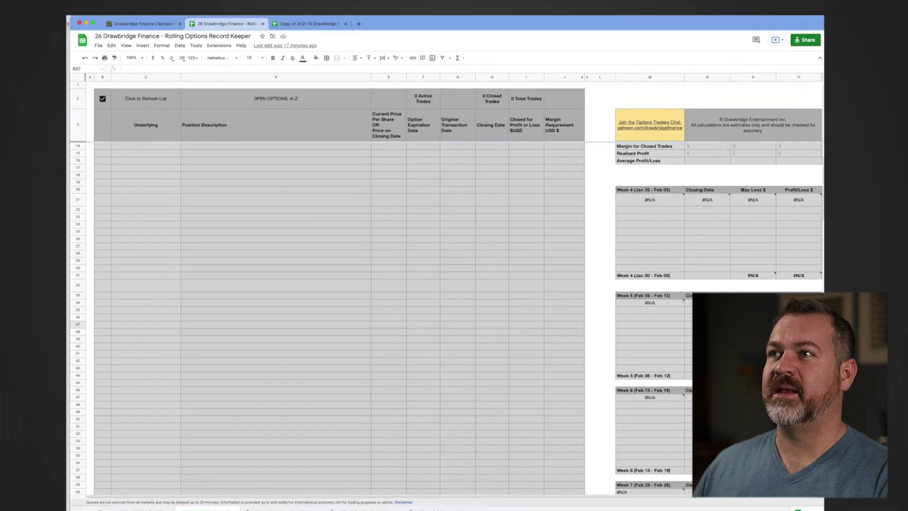
key("ctrl+Tab")
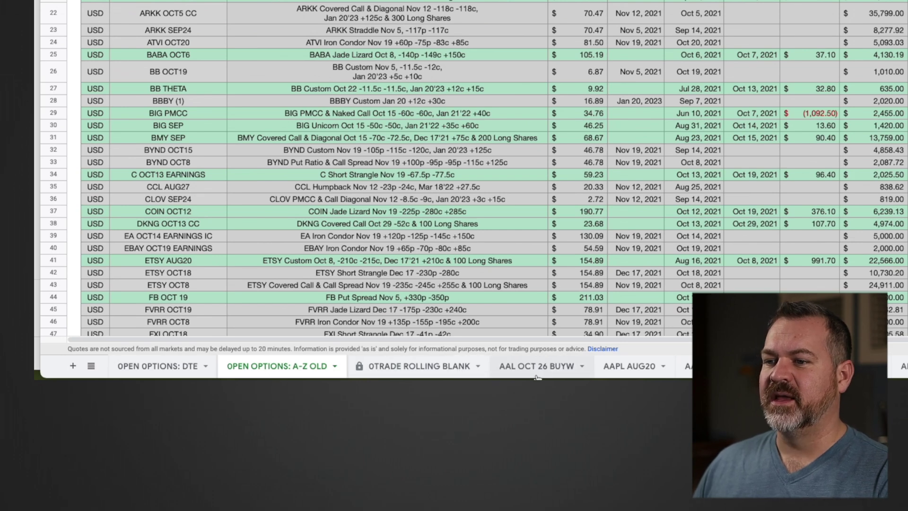
scroll(665, 366, "right", 15)
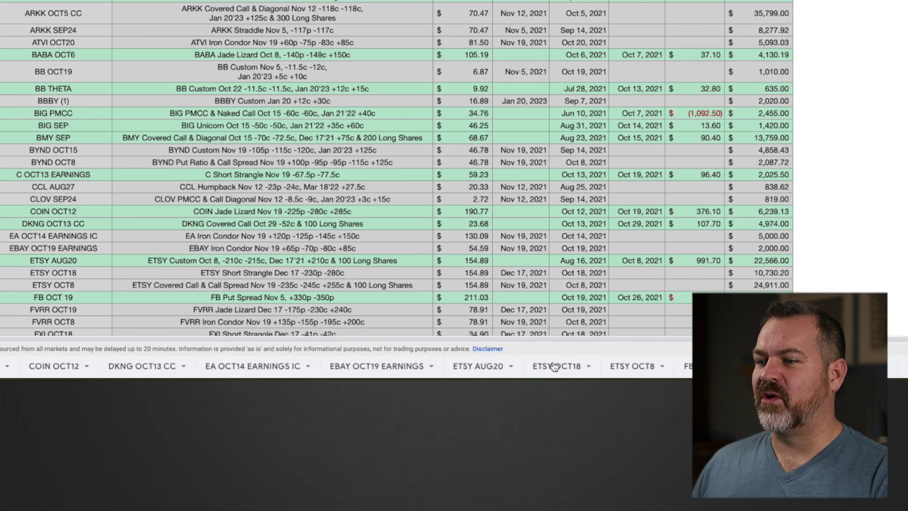
scroll(485, 366, "right", 4)
scroll(399, 366, "right", 4)
scroll(347, 365, "right", 4)
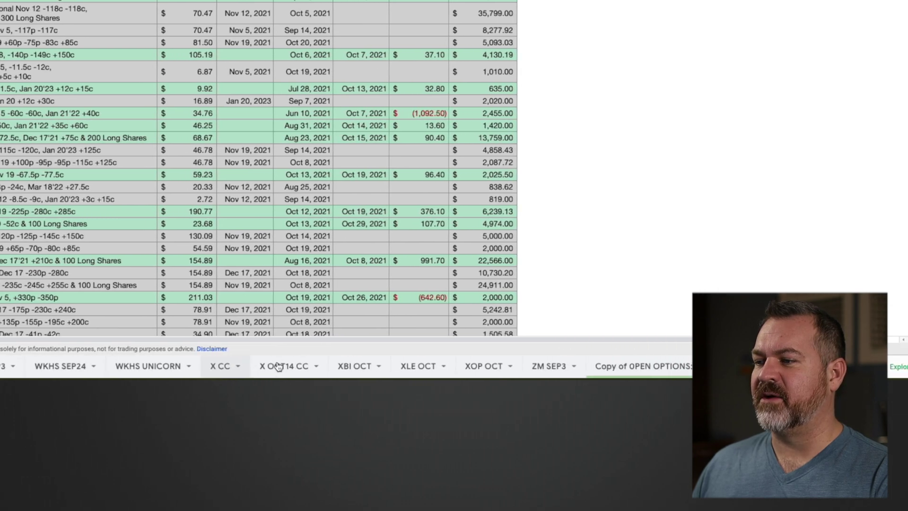
scroll(278, 365, "right", 4)
scroll(591, 366, "down", 1)
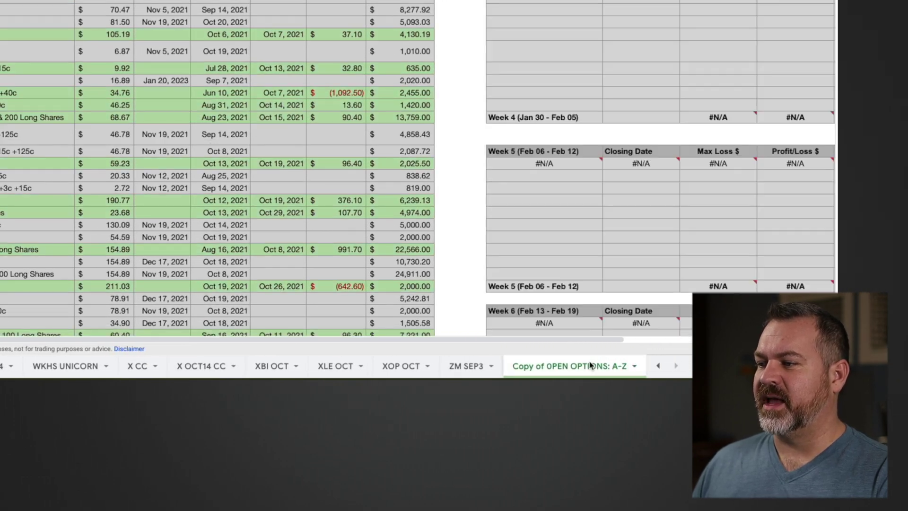
Rename the 'Copy of OPEN OPTIONS: A-Z' sheet to 'OPEN OPTIONS: A-Z'
double_click(547, 366)
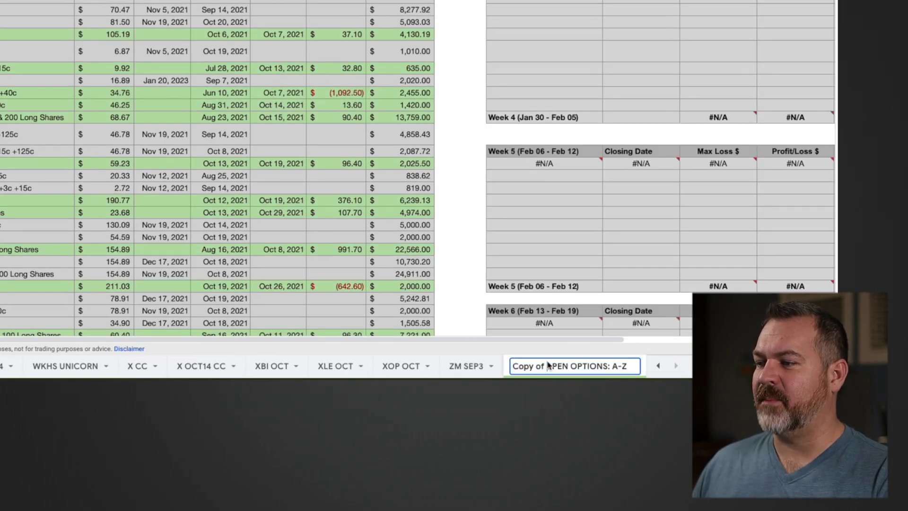
key("BackSpace")
key("BackSpace")
key("BackSpace")
key("BackSpace")
key("BackSpace")
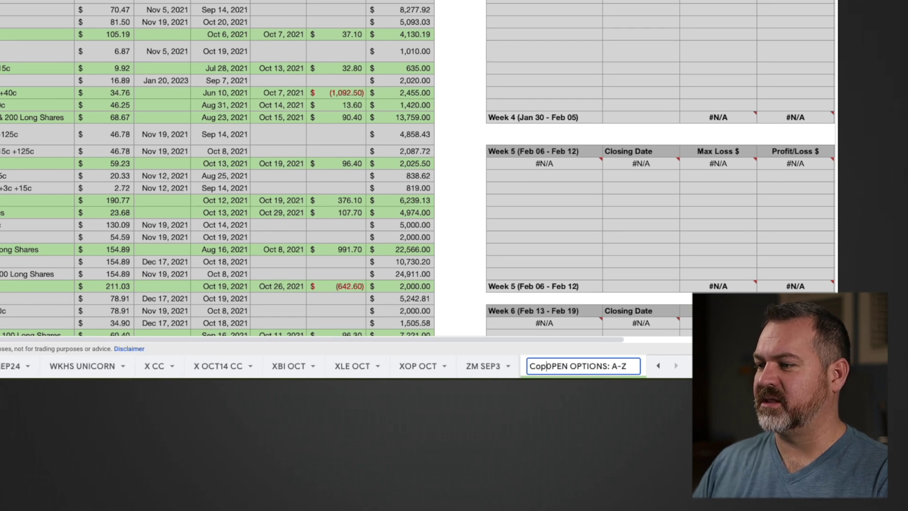
key("BackSpace")
key("BackSpace")
key("BackSpace")
key("Return")
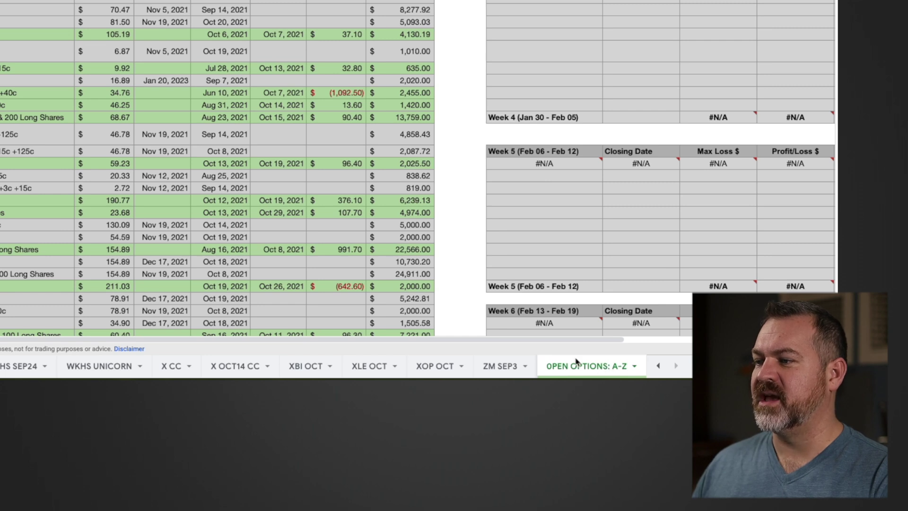
Place the new OPEN OPTIONS: A-Z sheet second, right after OPEN OPTIONS: DTE
left_click_drag(576, 363, 15, 366)
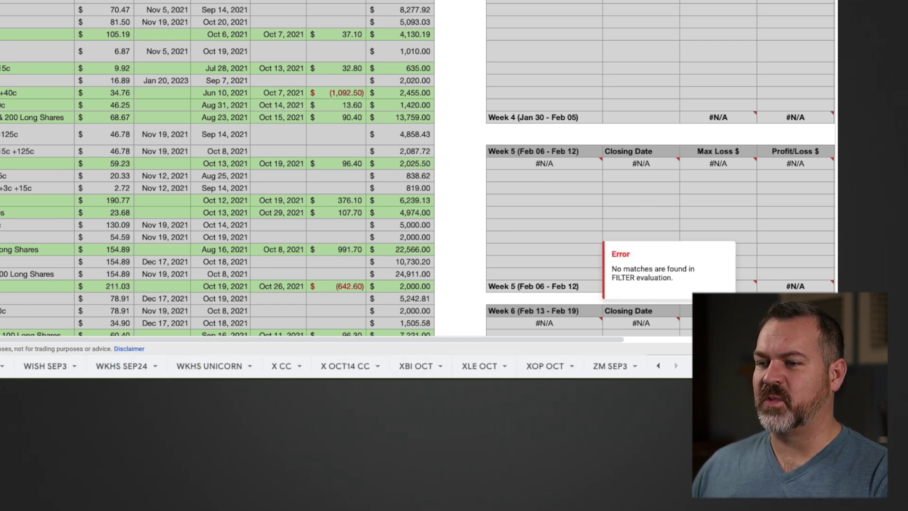
mouse_move(7, 365)
left_mouse_down()
mouse_move(338, 373)
mouse_move(7, 365)
left_mouse_up()
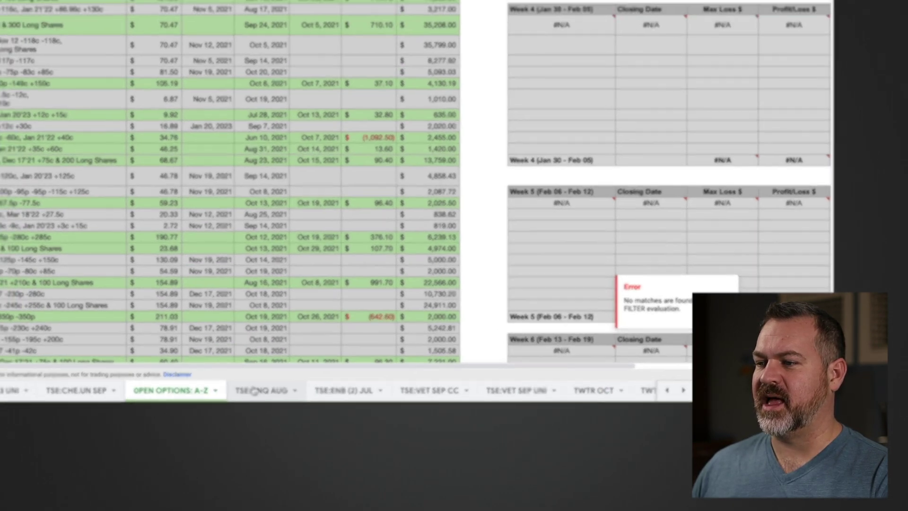
left_click_drag(7, 366, 472, 492)
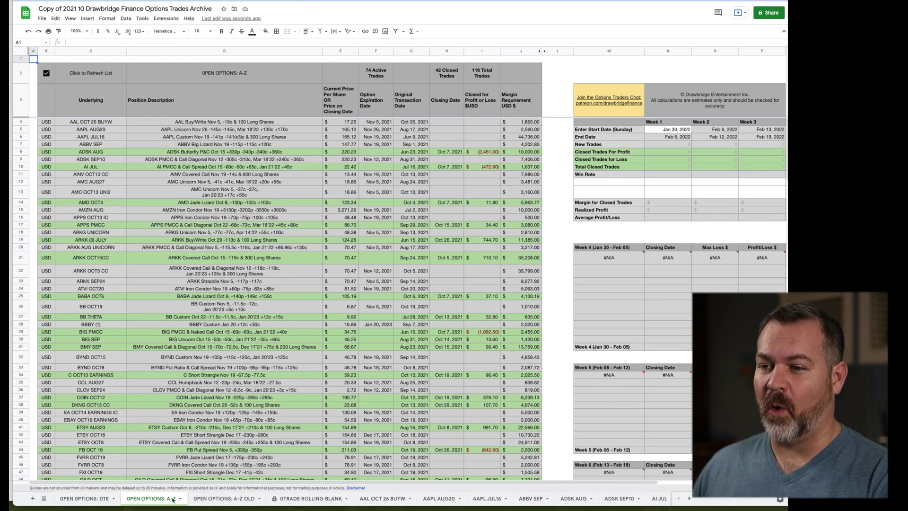
Check the OLD sheet's Week 1 start date, then enter 10/3/21 in the new sheet's N5
left_click(213, 499)
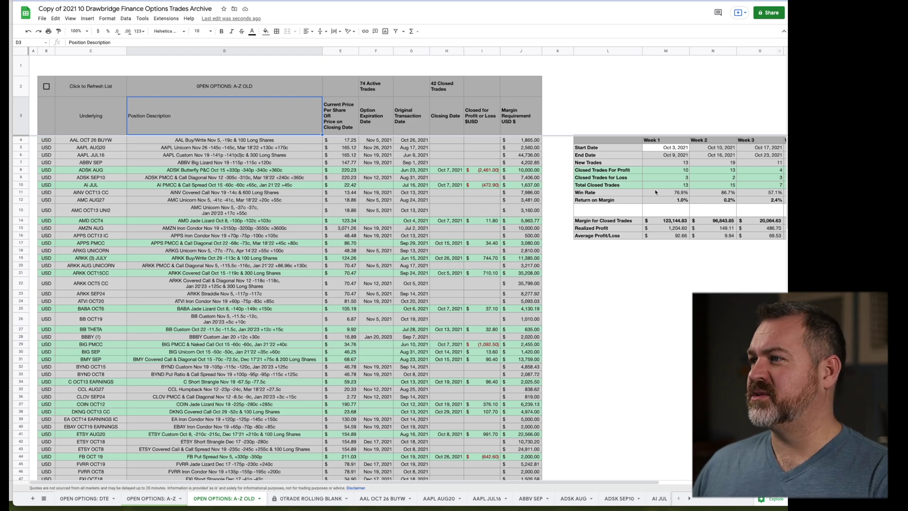
scroll(374, 161, "right", 5)
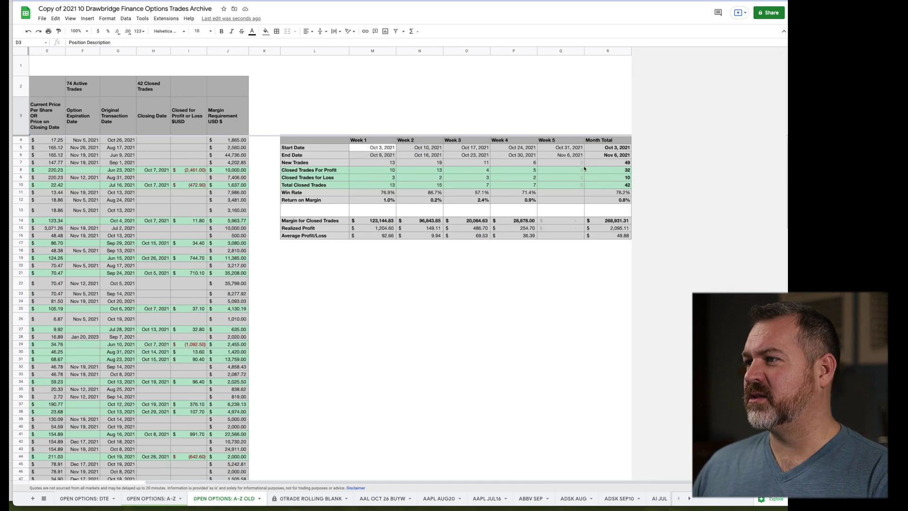
left_click(367, 149)
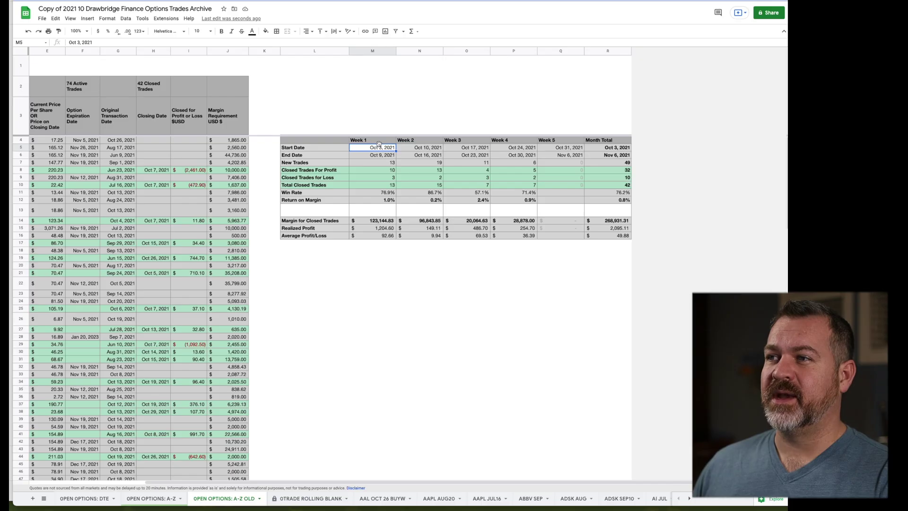
scroll(284, 336, "left", 5)
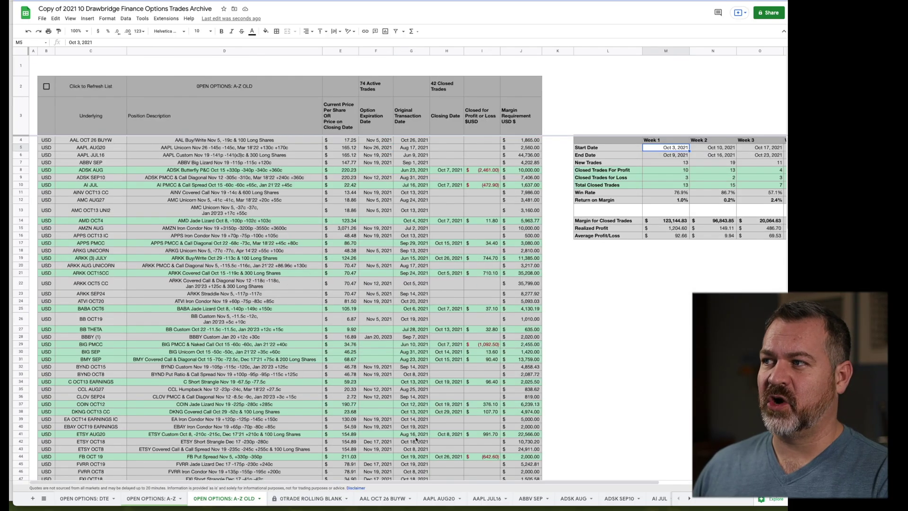
left_click(151, 498)
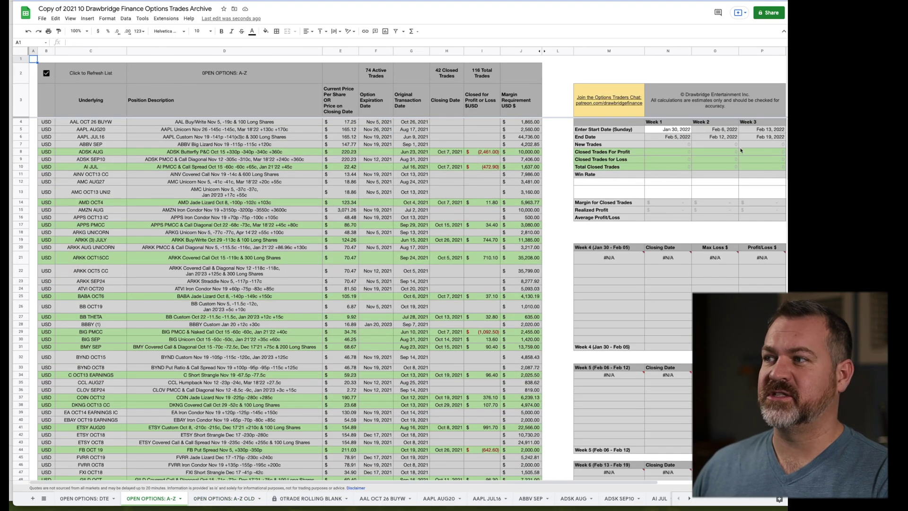
left_click(668, 130)
type("10 3 2")
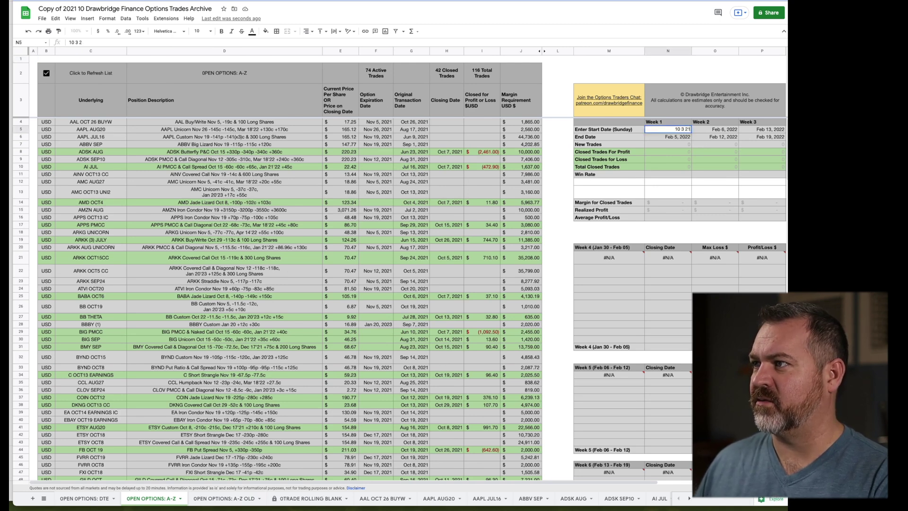
key("Return")
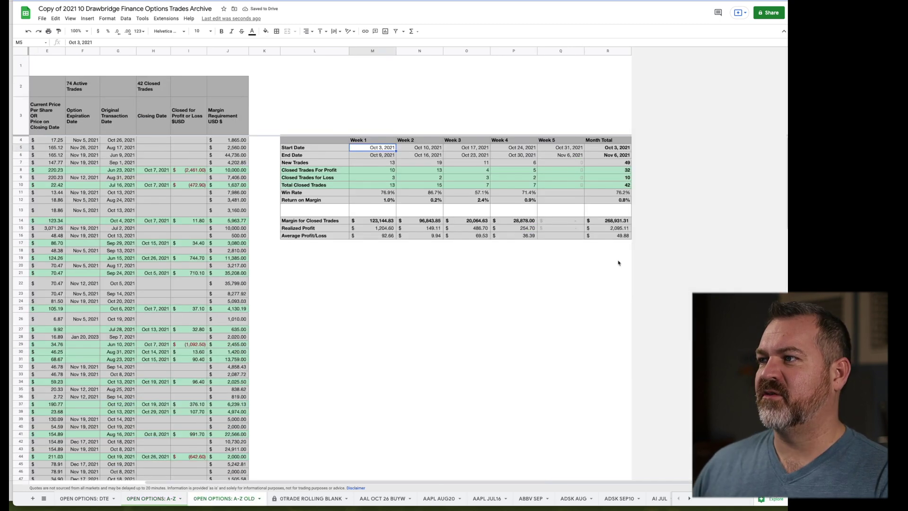
left_click(151, 498)
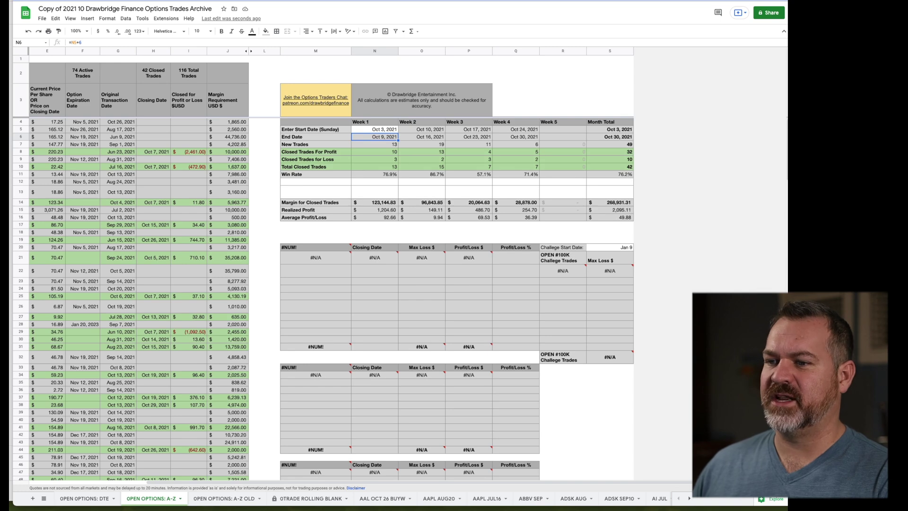
scroll(365, 430, "left", 3)
scroll(306, 259, "down", 5)
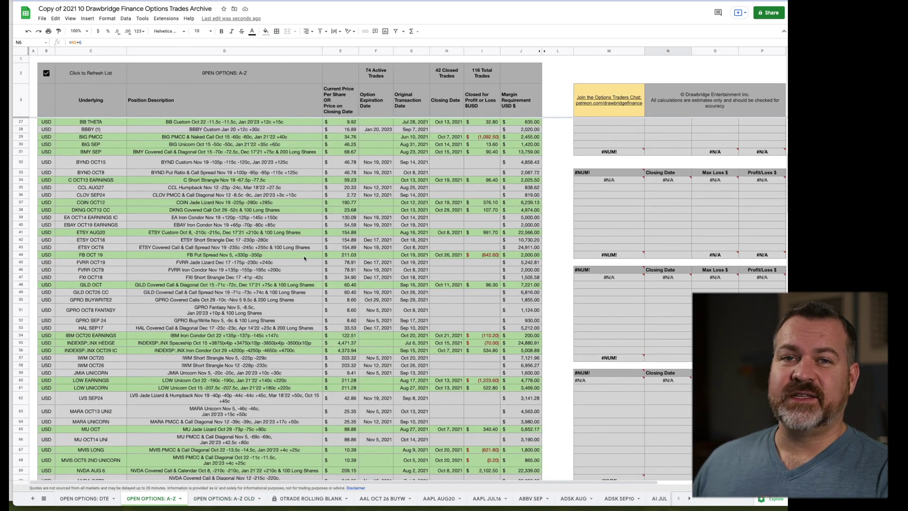
scroll(427, 281, "right", 5)
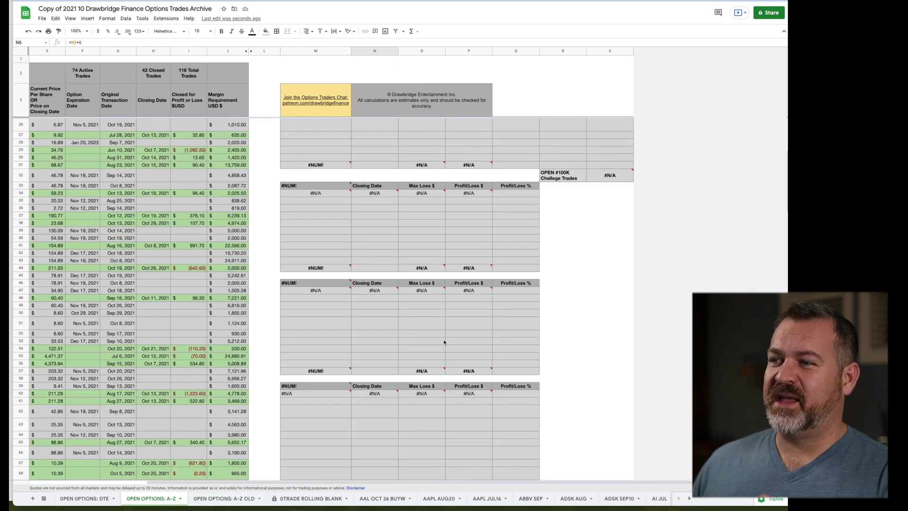
scroll(444, 342, "down", 7)
scroll(398, 352, "down", 7)
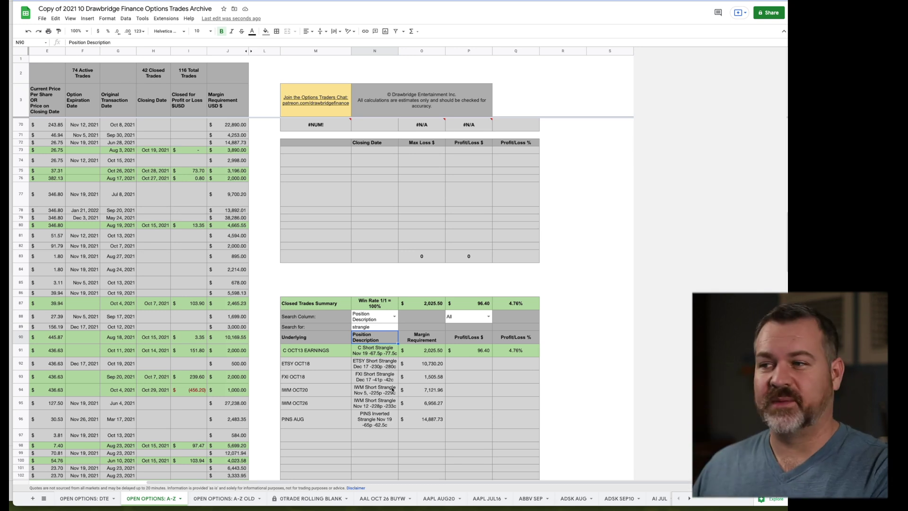
left_click(391, 318)
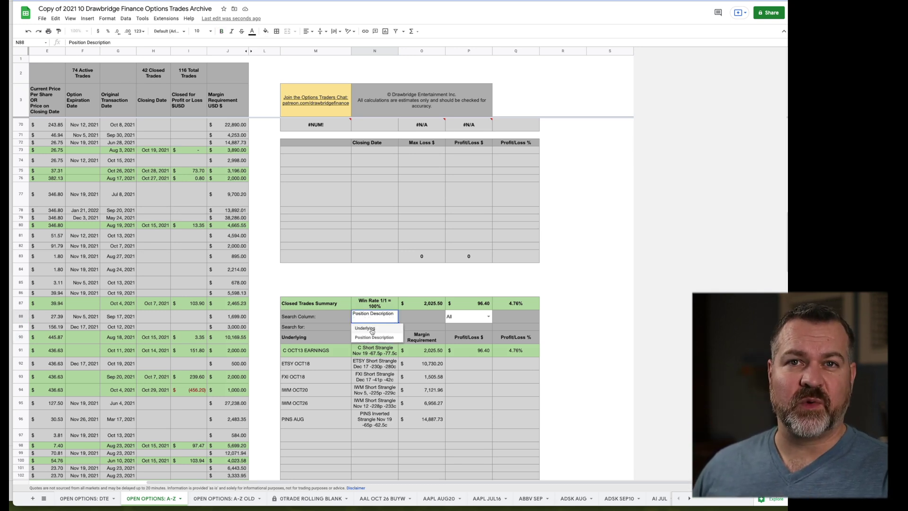
Choose Delete for the OPEN OPTIONS: A-Z OLD sheet from its tab menu
left_click(291, 498)
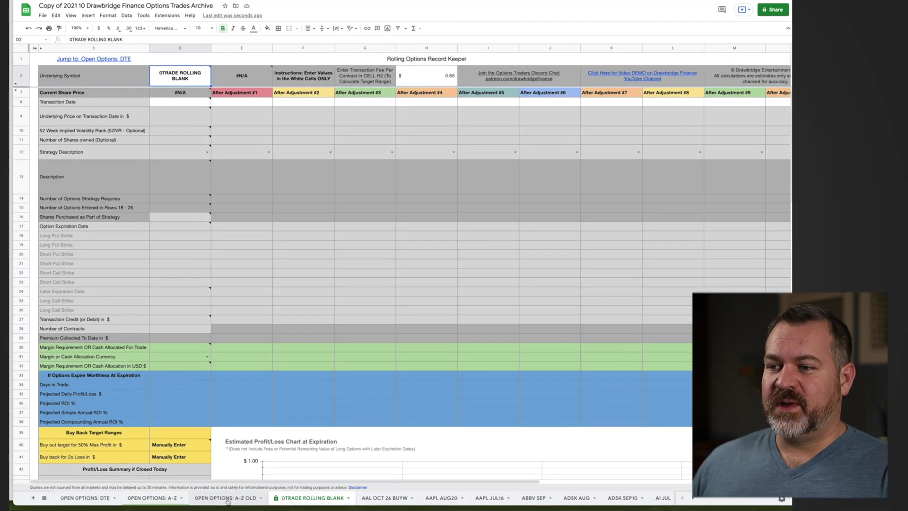
left_click(217, 498)
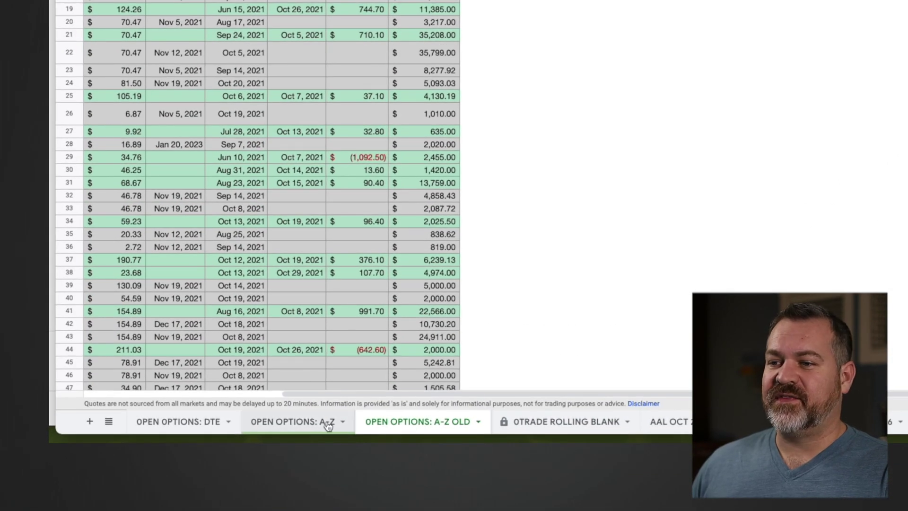
left_click(478, 422)
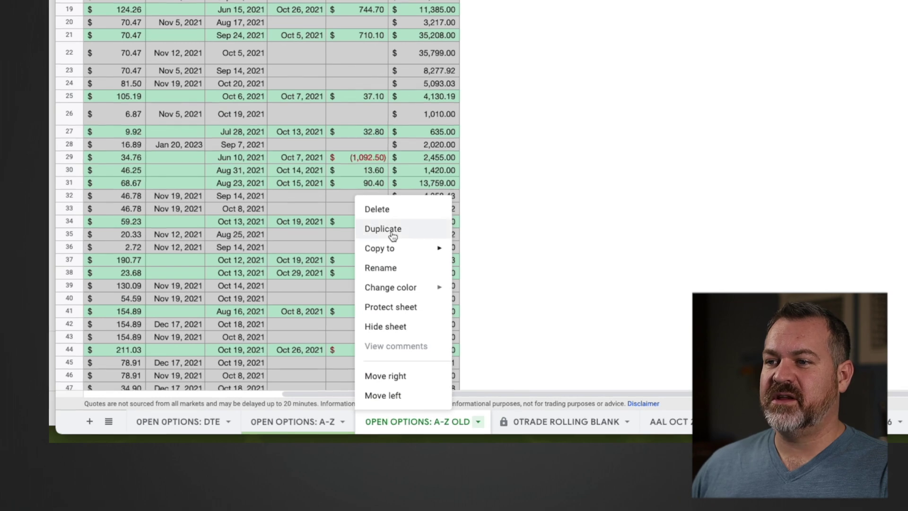
left_click(356, 228)
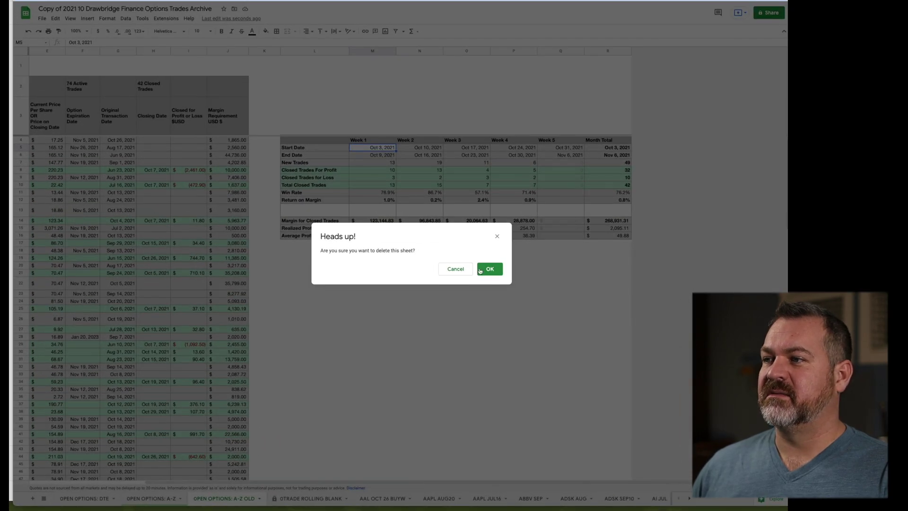